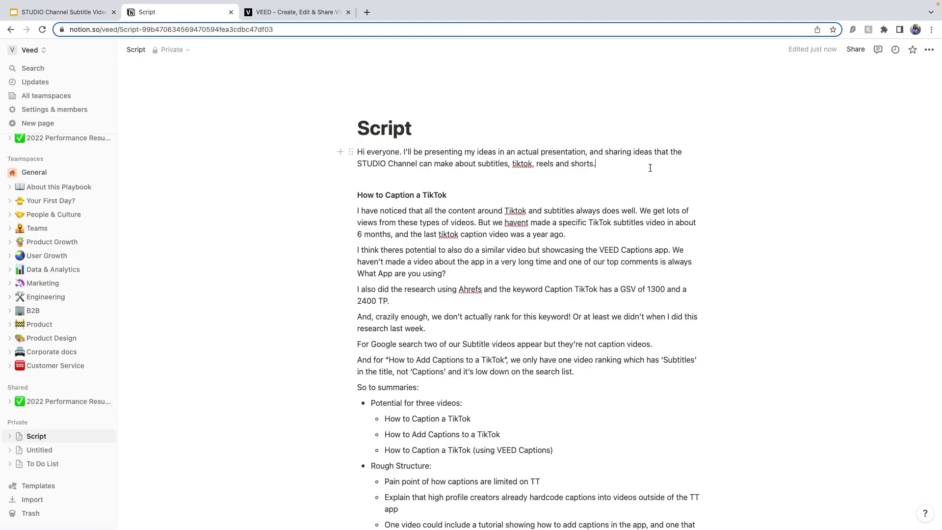
Switch from the Notion Script tab to the VEED screen recorder tab.
left_click(325, 15)
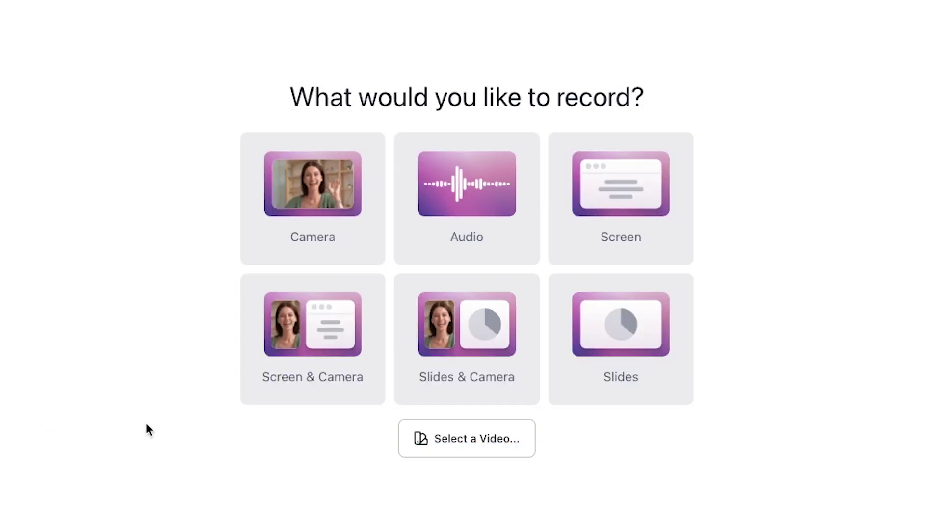
Start a slides recording sharing the STUDIO Channel Subtitle Video Ideas tab.
left_click(563, 329)
left_click(501, 220)
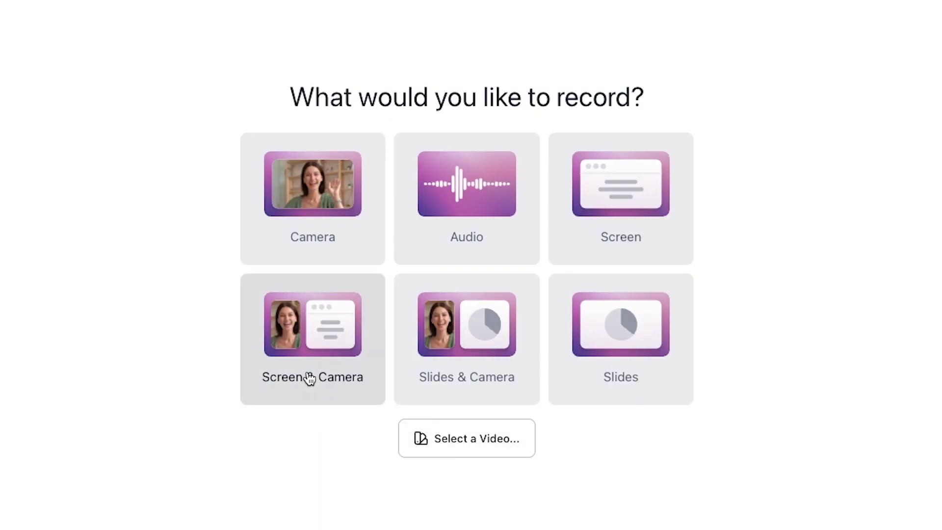
left_click(307, 378)
left_click(428, 123)
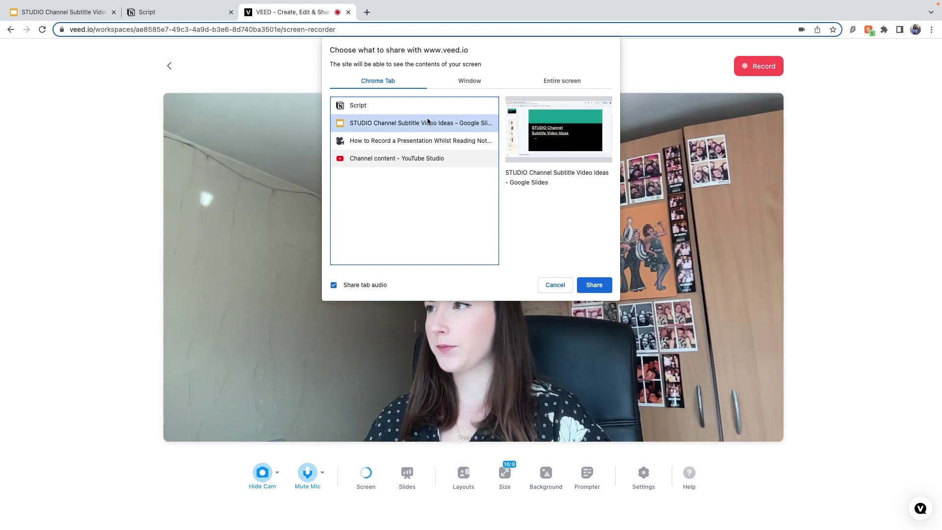
left_click(600, 287)
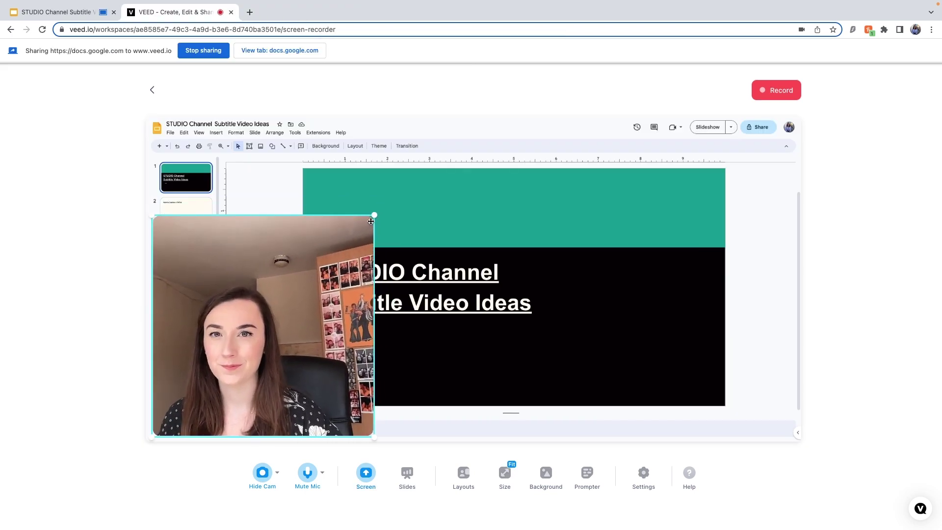
Enlarge the webcam overlay and move it to the slide's right side.
left_click_drag(276, 314, 300, 289)
left_click_drag(270, 318, 770, 237)
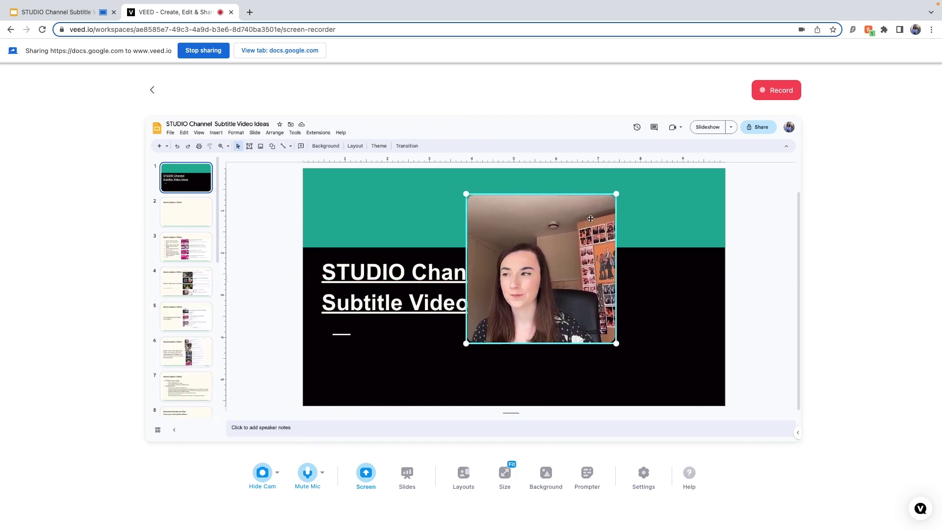
left_click(465, 476)
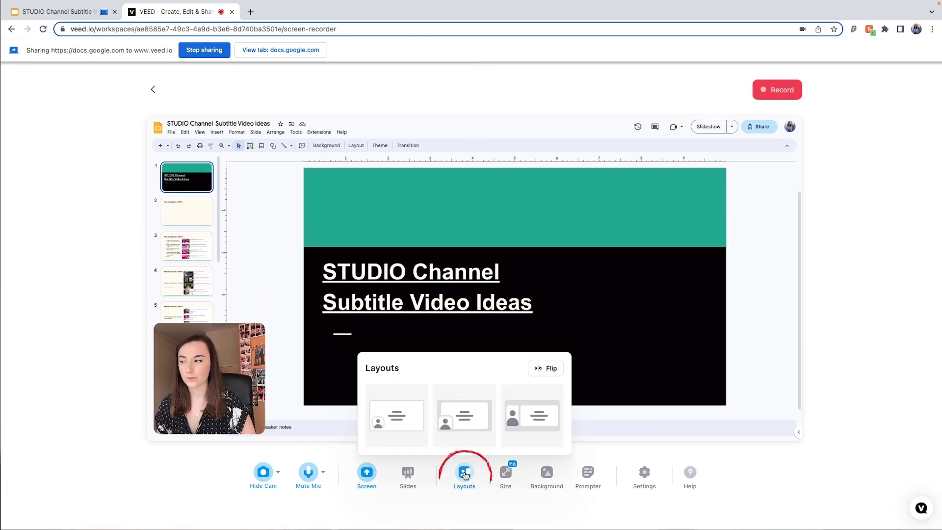
Use the side-by-side layout, flipped so the webcam sits right of the slides.
left_click(447, 424)
left_click(516, 421)
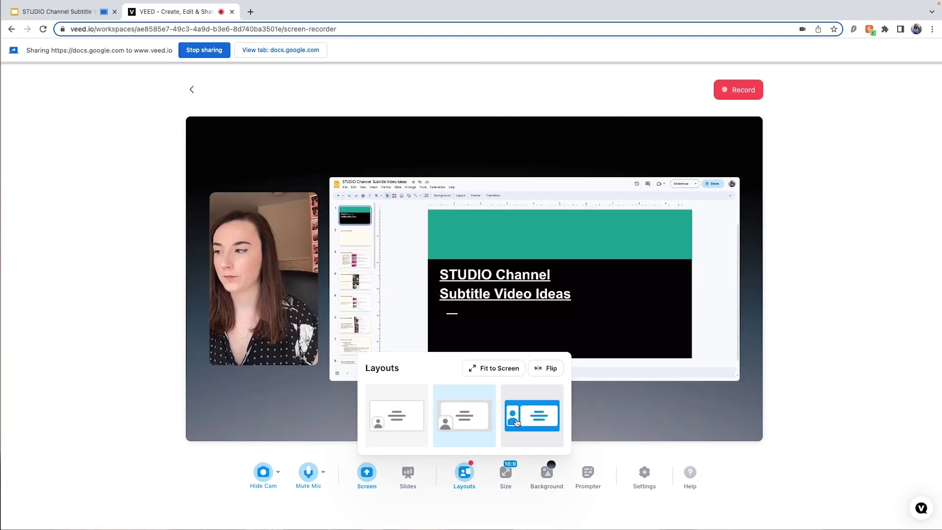
left_click(543, 372)
Try a solid colour background, then upload a pale cyan background image instead.
left_click(546, 474)
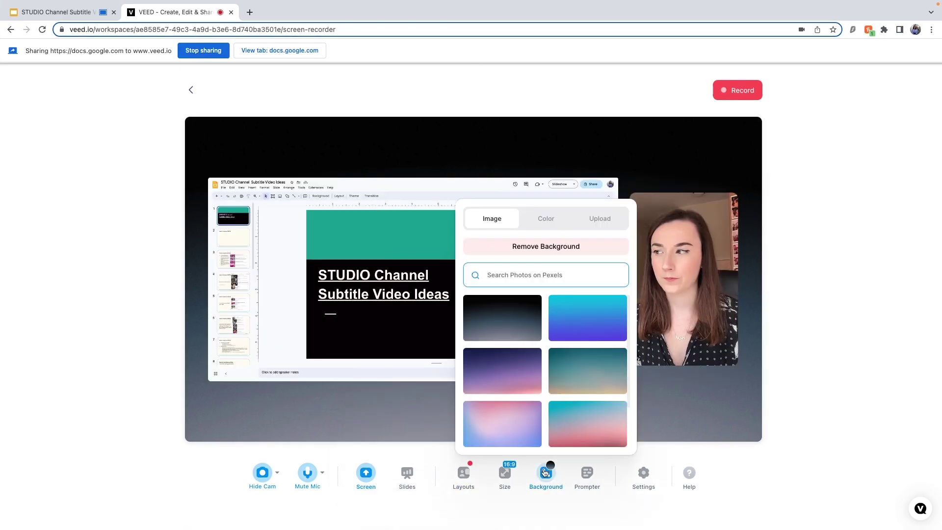
left_click(545, 218)
left_click_drag(564, 216, 629, 177)
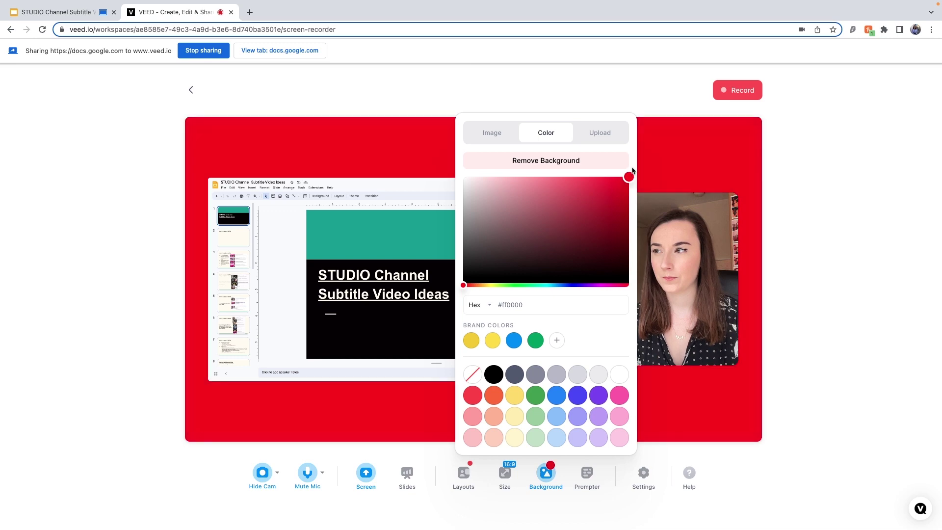
left_click(608, 137)
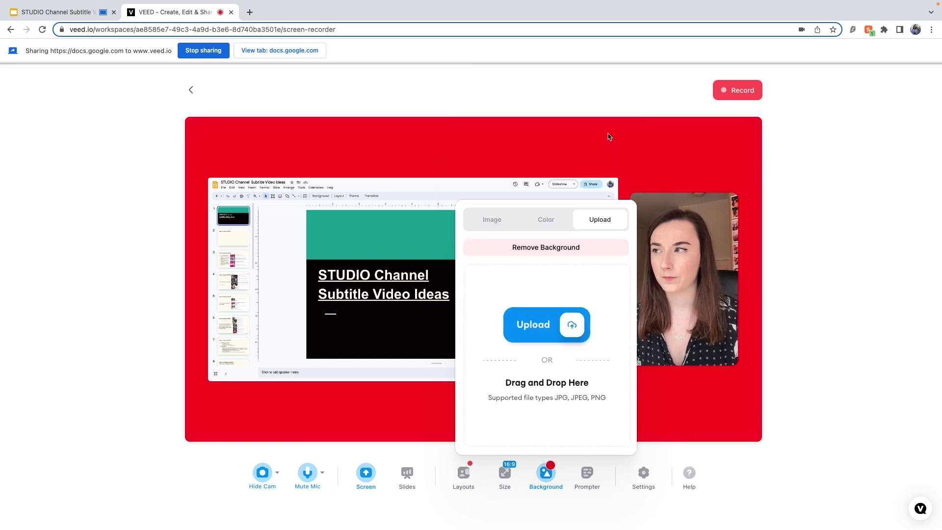
left_click(535, 329)
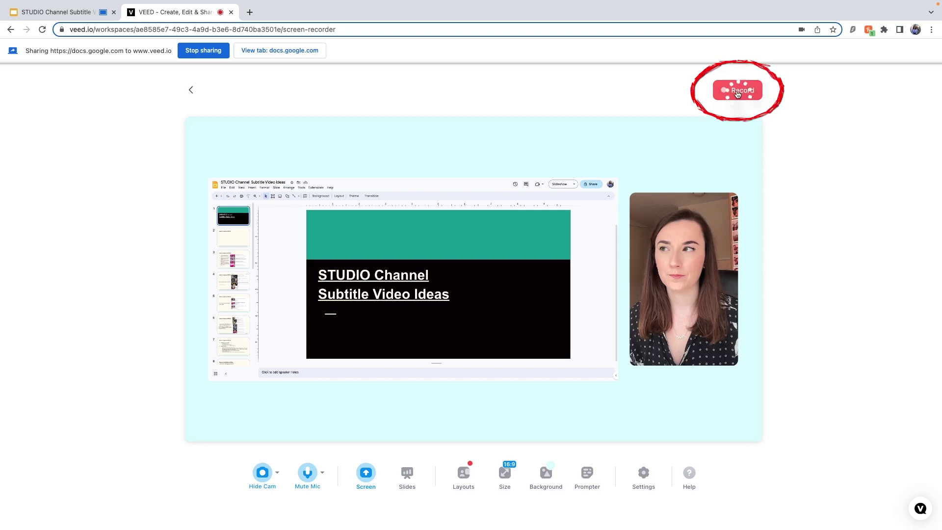
Record the presentation, pausing and retaking it from the start before stopping.
left_click(738, 91)
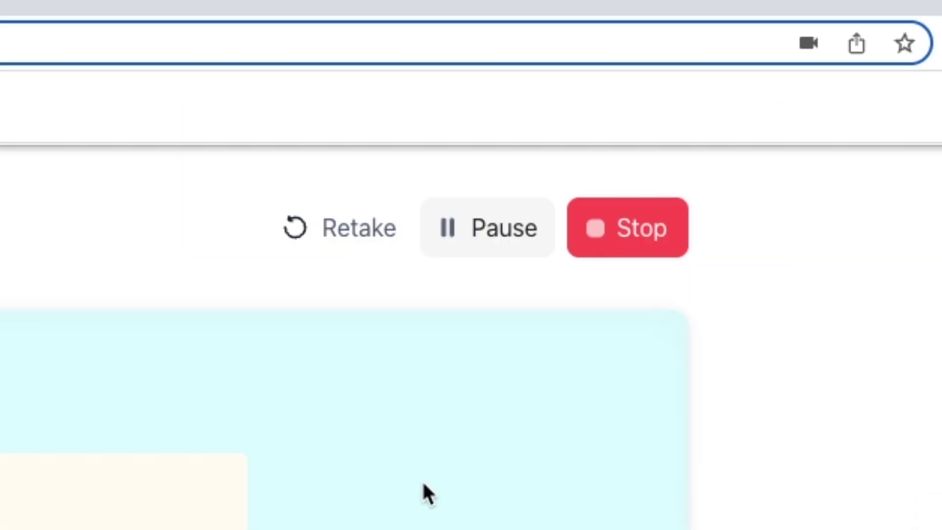
left_click(489, 263)
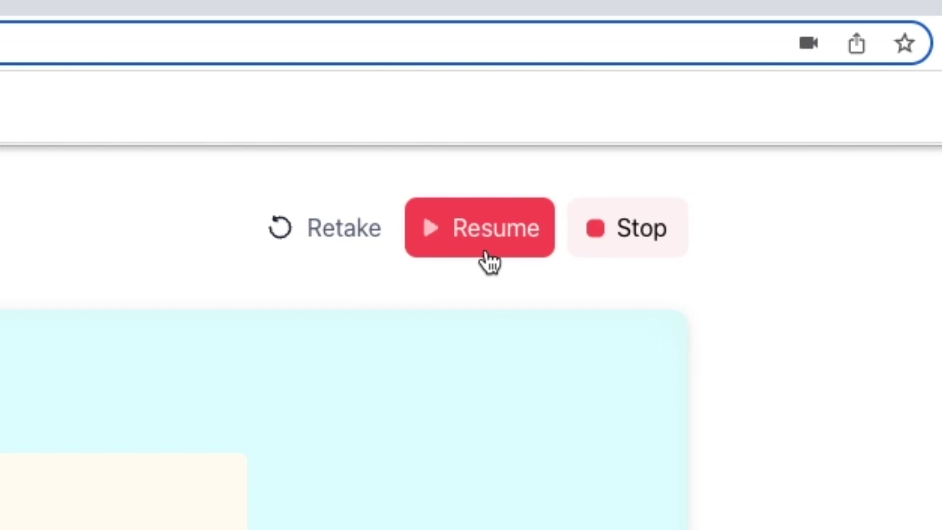
left_click(305, 238)
left_click(642, 234)
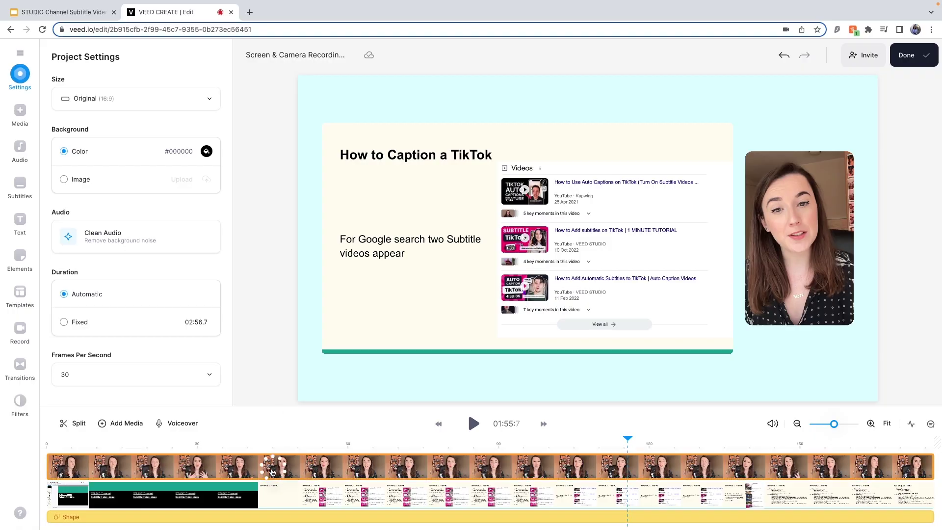
Open the video editing tools and select the presenter clip's first section.
left_click(273, 467)
scroll(332, 295, "down", 2)
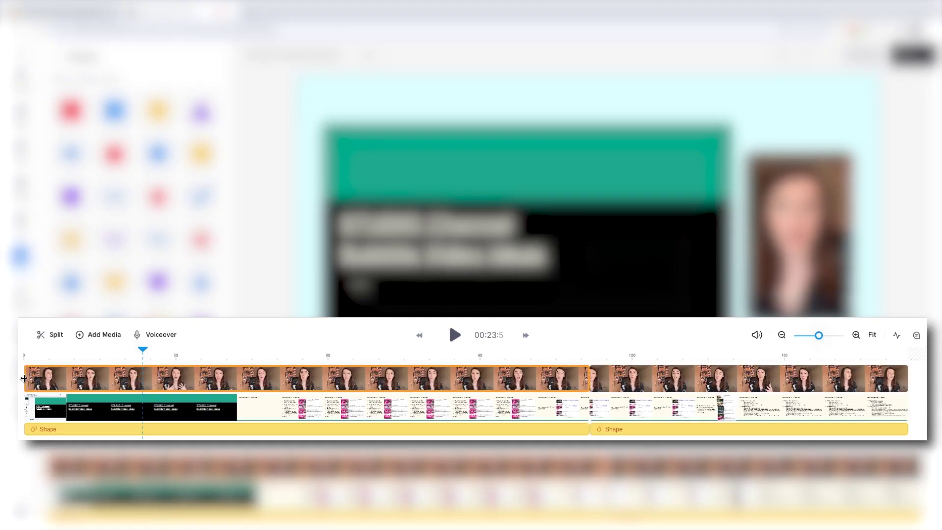
left_click(28, 379)
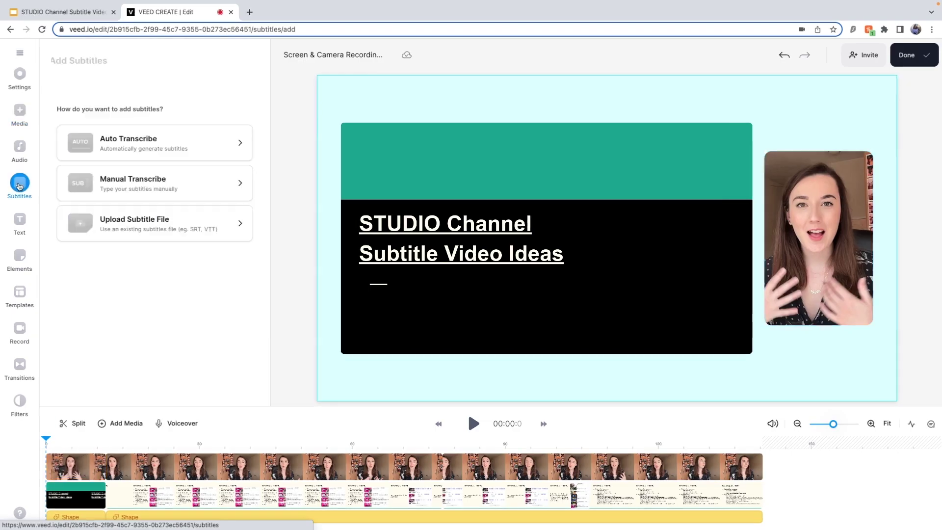
Generate subtitles from the clip's speech with Auto Transcribe.
left_click(158, 141)
left_click(173, 121)
left_click(165, 234)
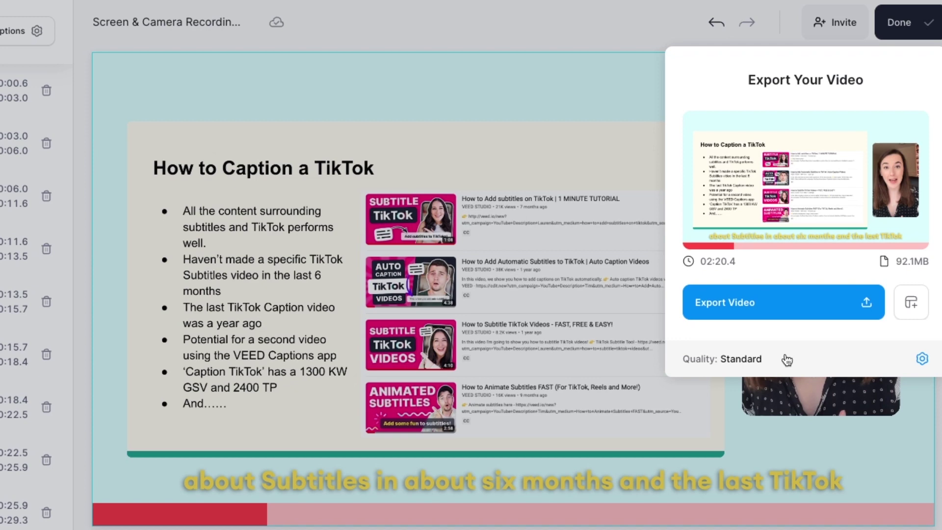
Export the video in HD quality with burned-in subtitles and reach its download options.
left_click(784, 358)
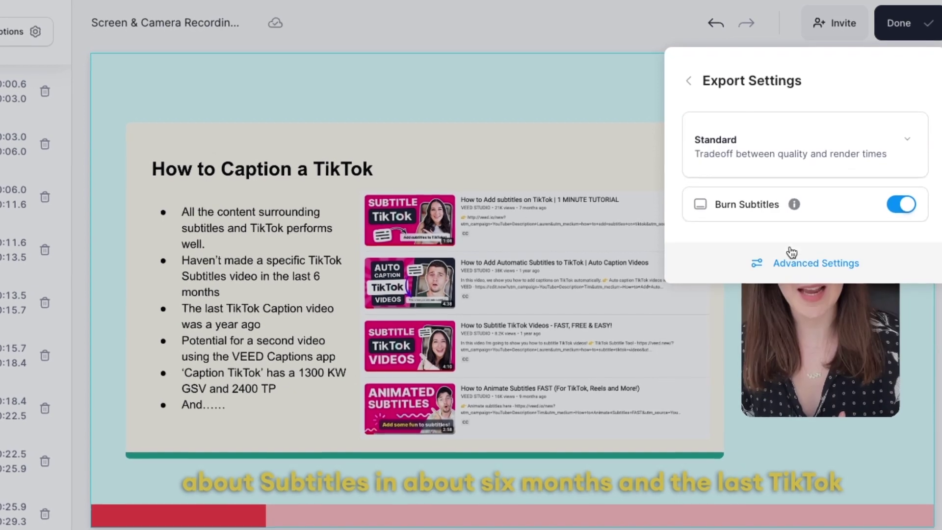
left_click(796, 151)
left_click(780, 289)
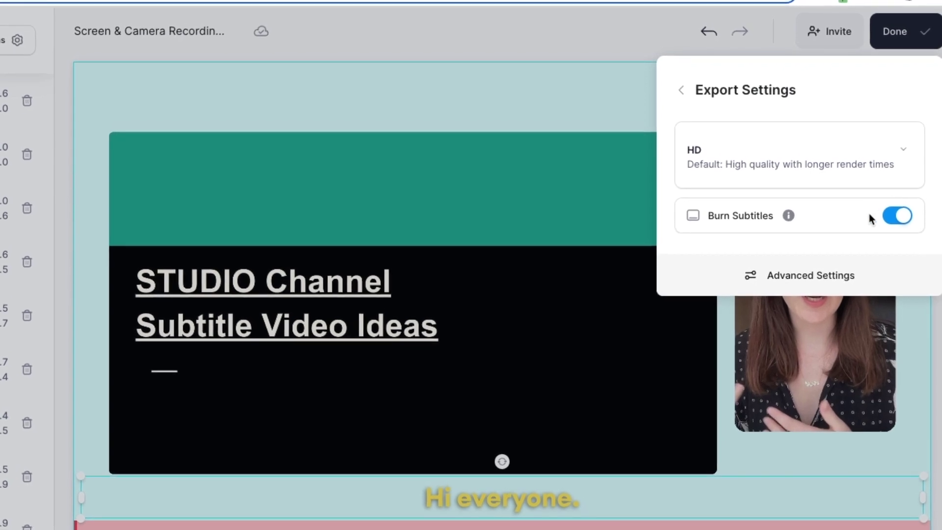
left_click(681, 92)
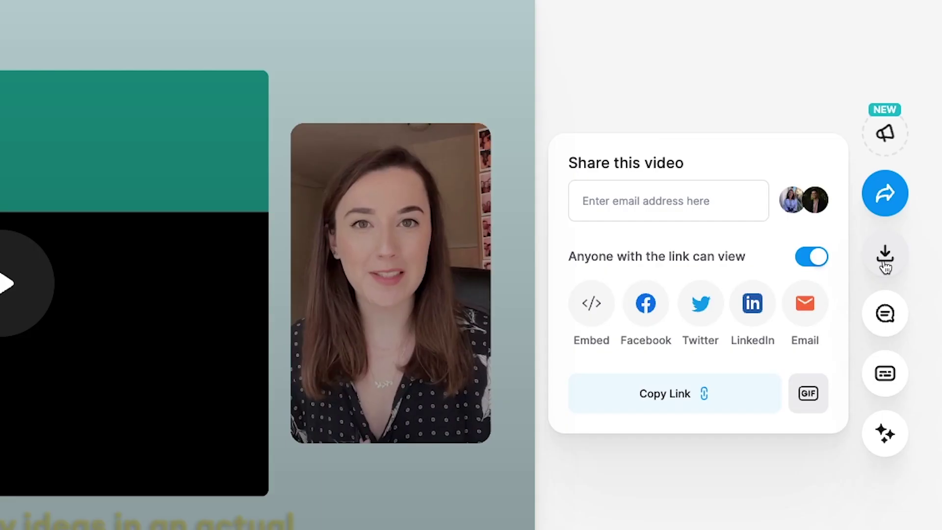
left_click(885, 244)
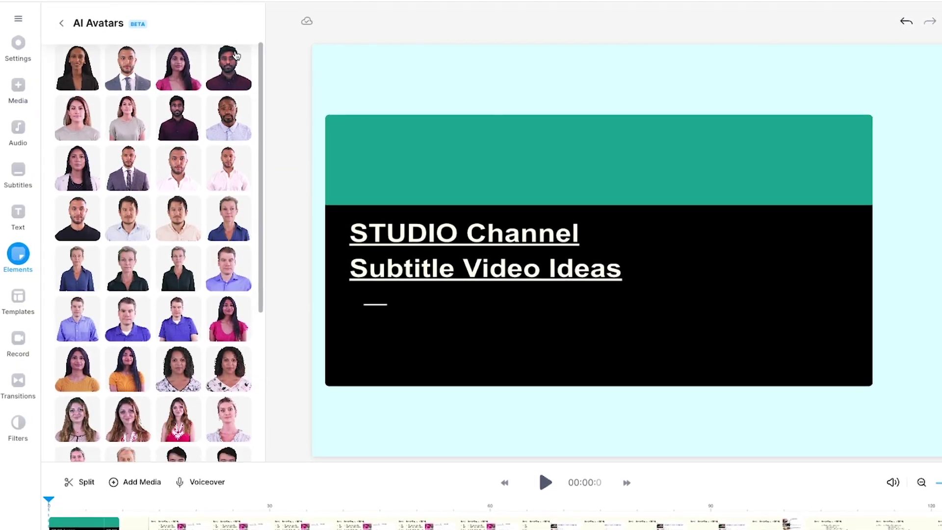
scroll(235, 55, "down", 3)
scroll(235, 54, "down", 3)
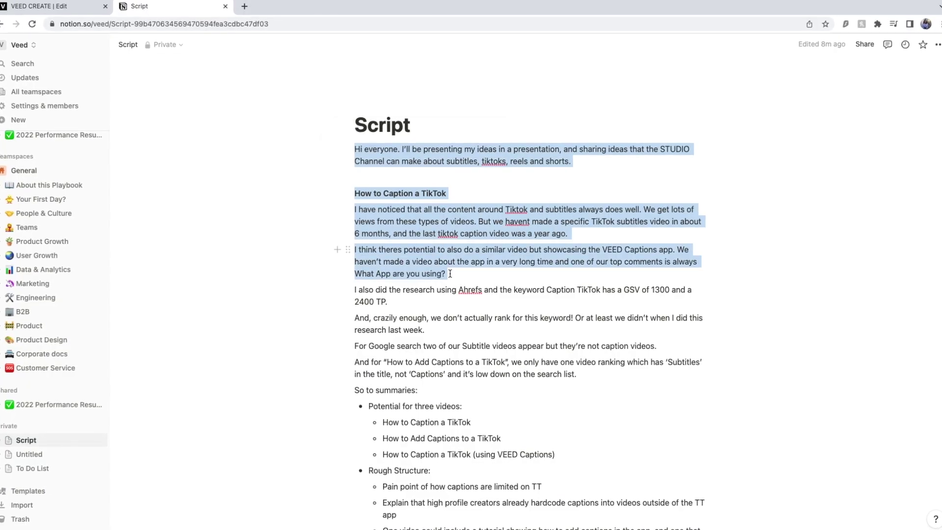